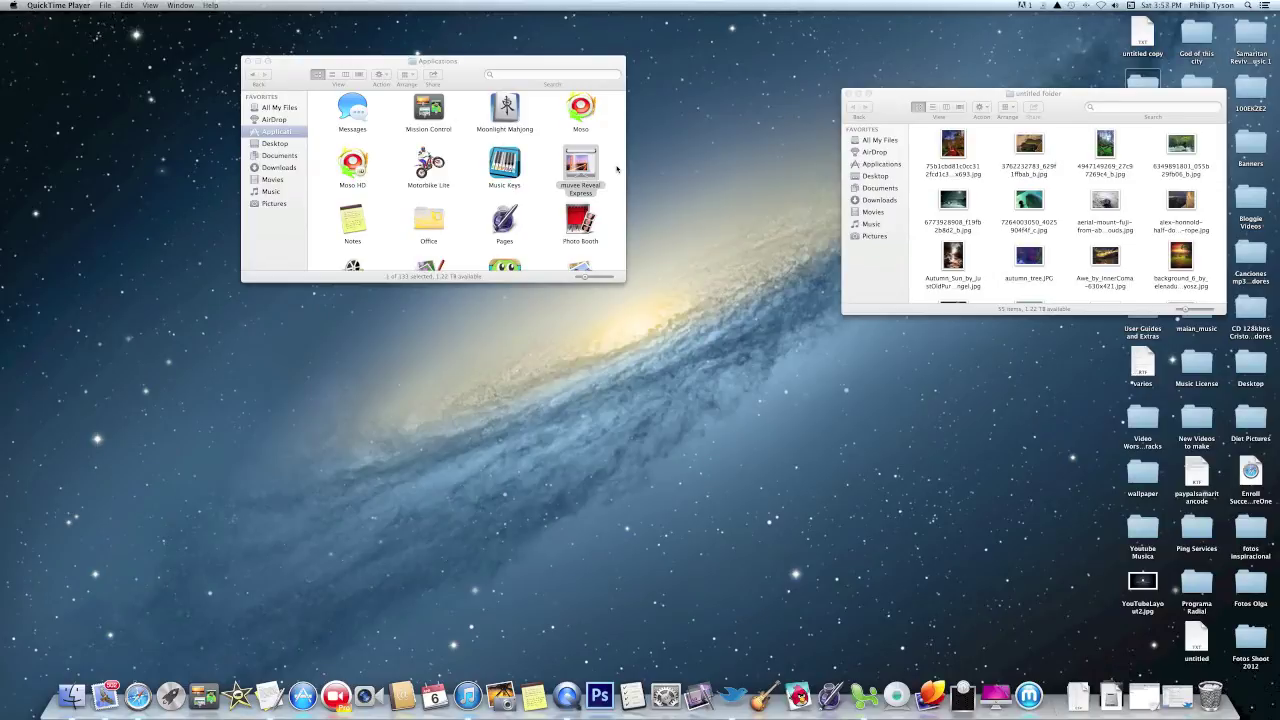
Launch muvee Reveal Express from the Applications folder to get an empty Untitled project
{"action": "double_click", "coordinate": [581, 166]}
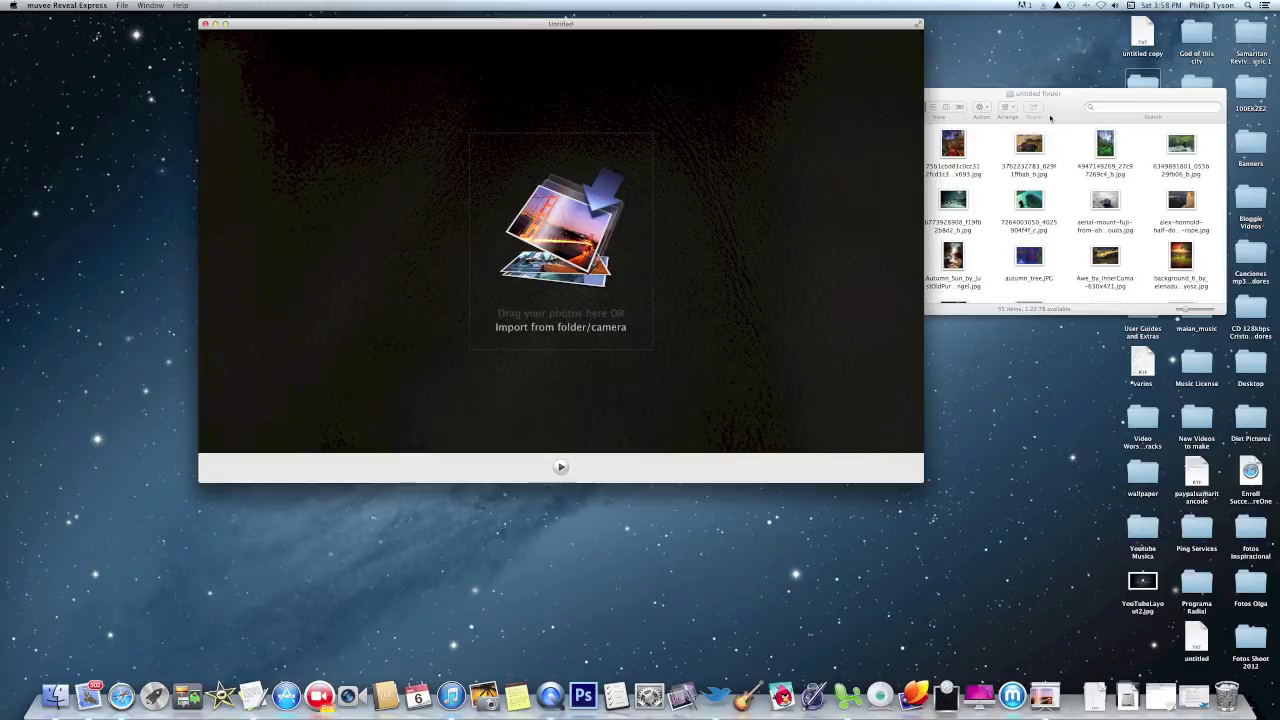
Select the first two rows of landscape photos in the untitled folder and drag them into the slideshow
{"action": "left_click", "coordinate": [1062, 112]}
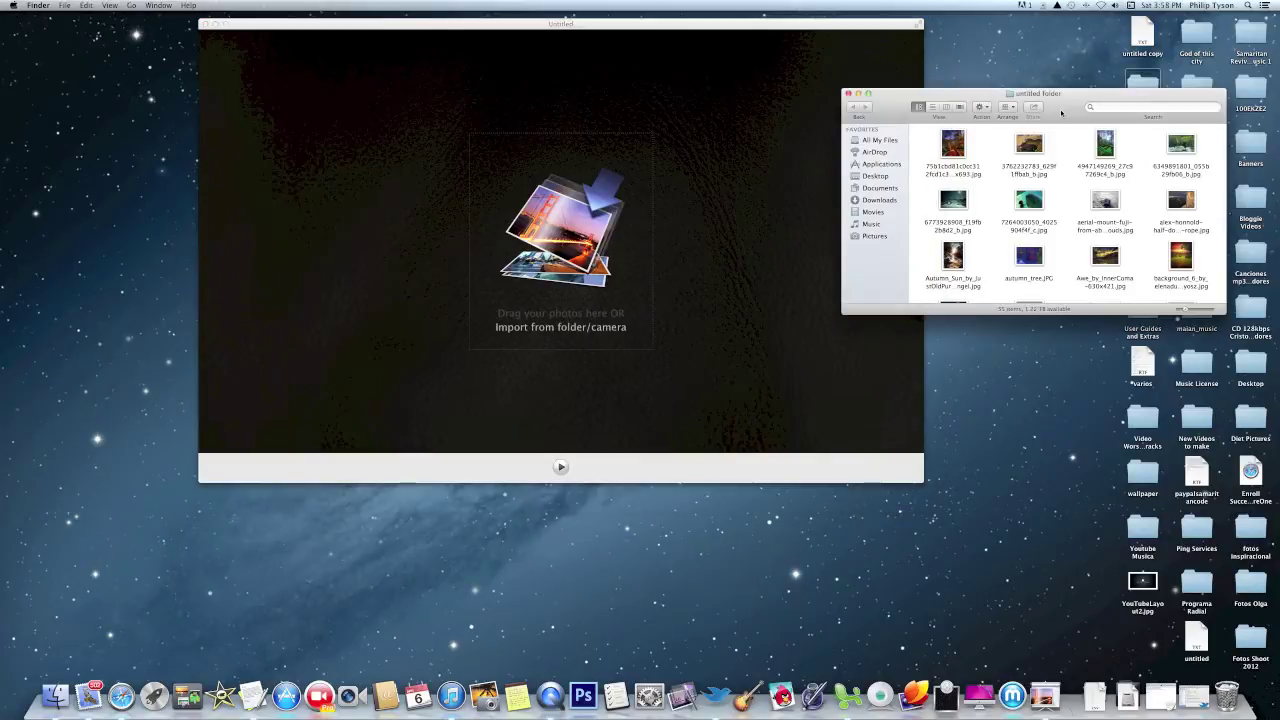
{"action": "left_click_drag", "start_coordinate": [929, 151], "coordinate": [1215, 258]}
{"action": "left_click", "coordinate": [1215, 258]}
{"action": "scroll", "coordinate": [1215, 258], "scroll_direction": "up", "scroll_amount": 5}
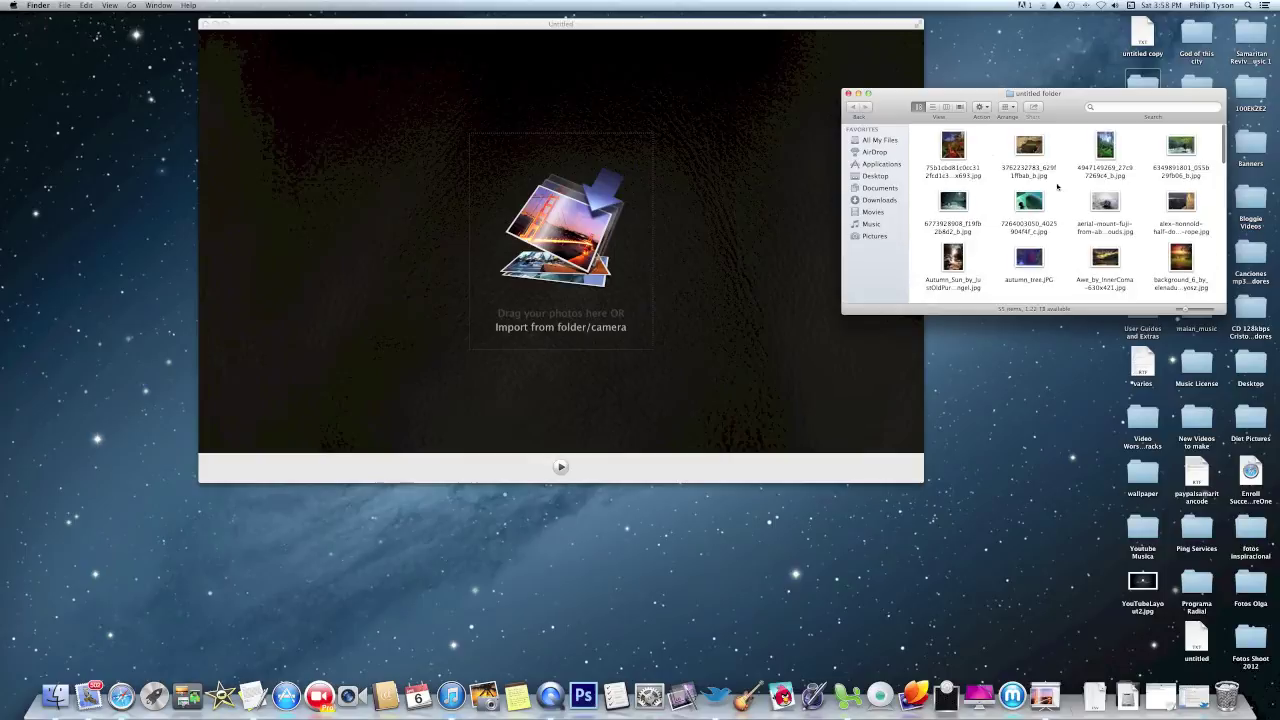
{"action": "left_click_drag", "start_coordinate": [922, 128], "coordinate": [1200, 266]}
{"action": "left_click_drag", "start_coordinate": [882, 233], "coordinate": [518, 254]}
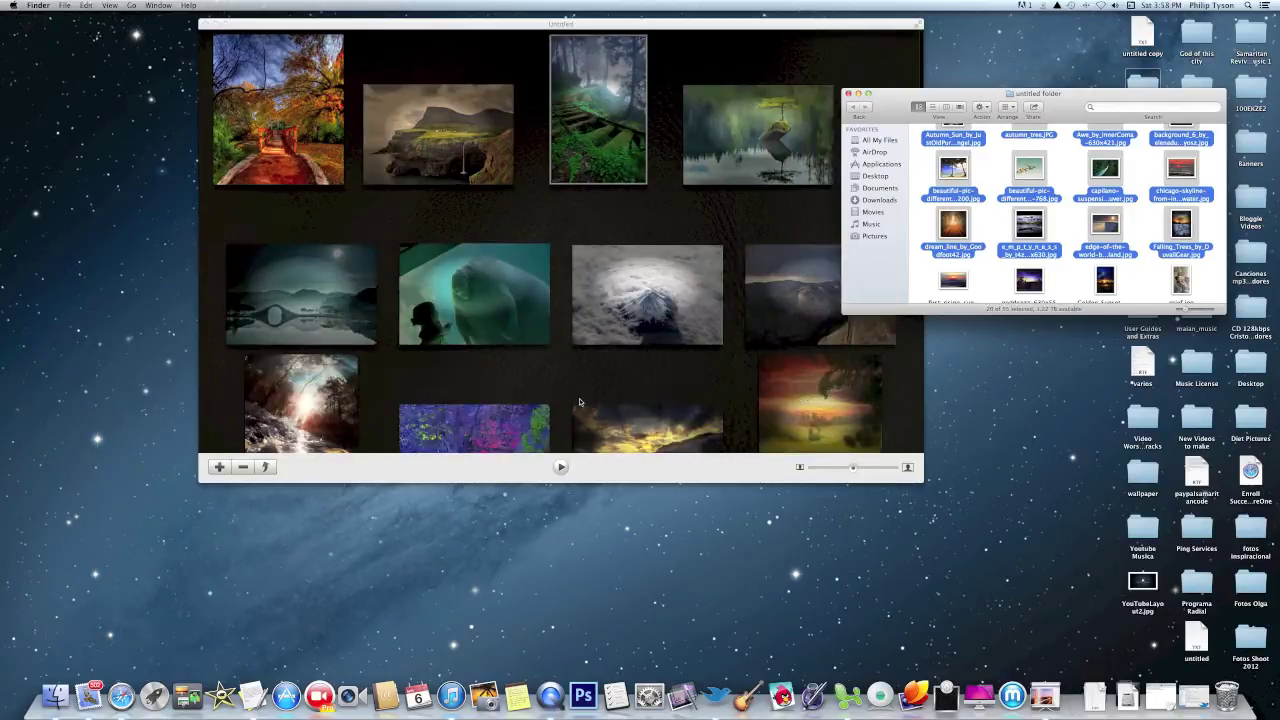
{"action": "scroll", "coordinate": [579, 402], "scroll_direction": "down", "scroll_amount": 5}
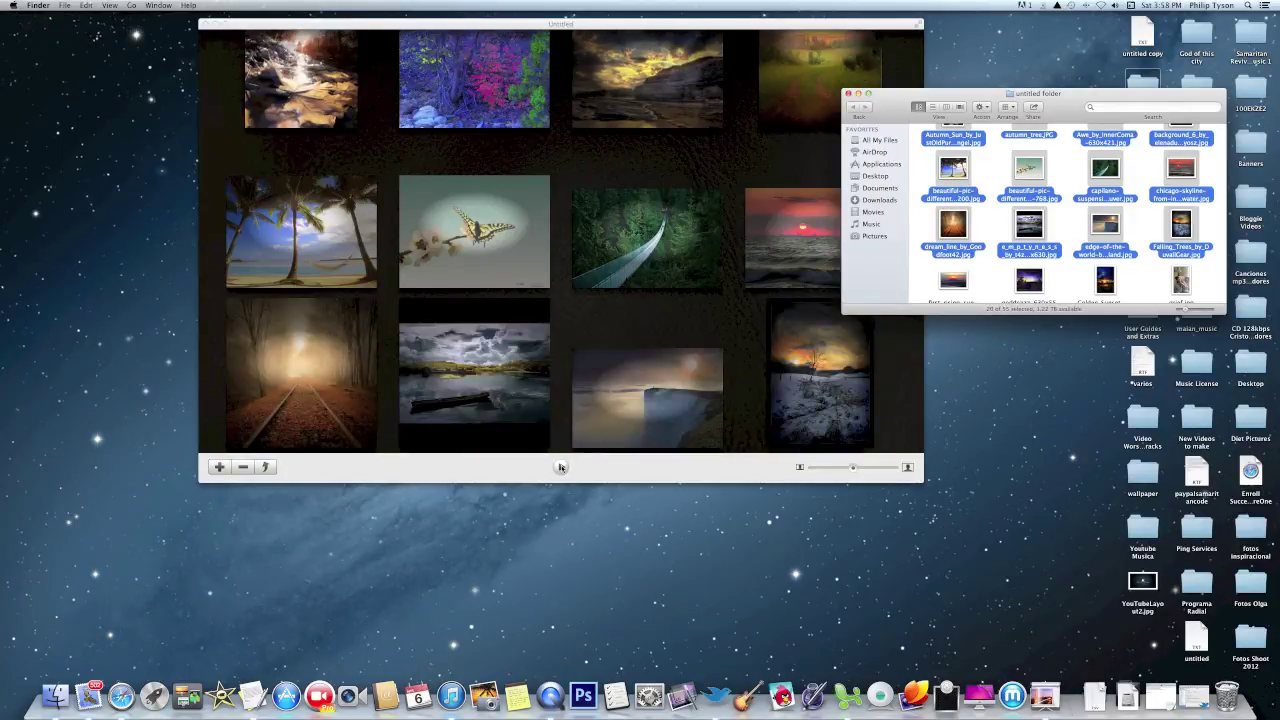
{"action": "left_click", "coordinate": [560, 467]}
{"action": "scroll", "coordinate": [527, 384], "scroll_direction": "down", "scroll_amount": 5}
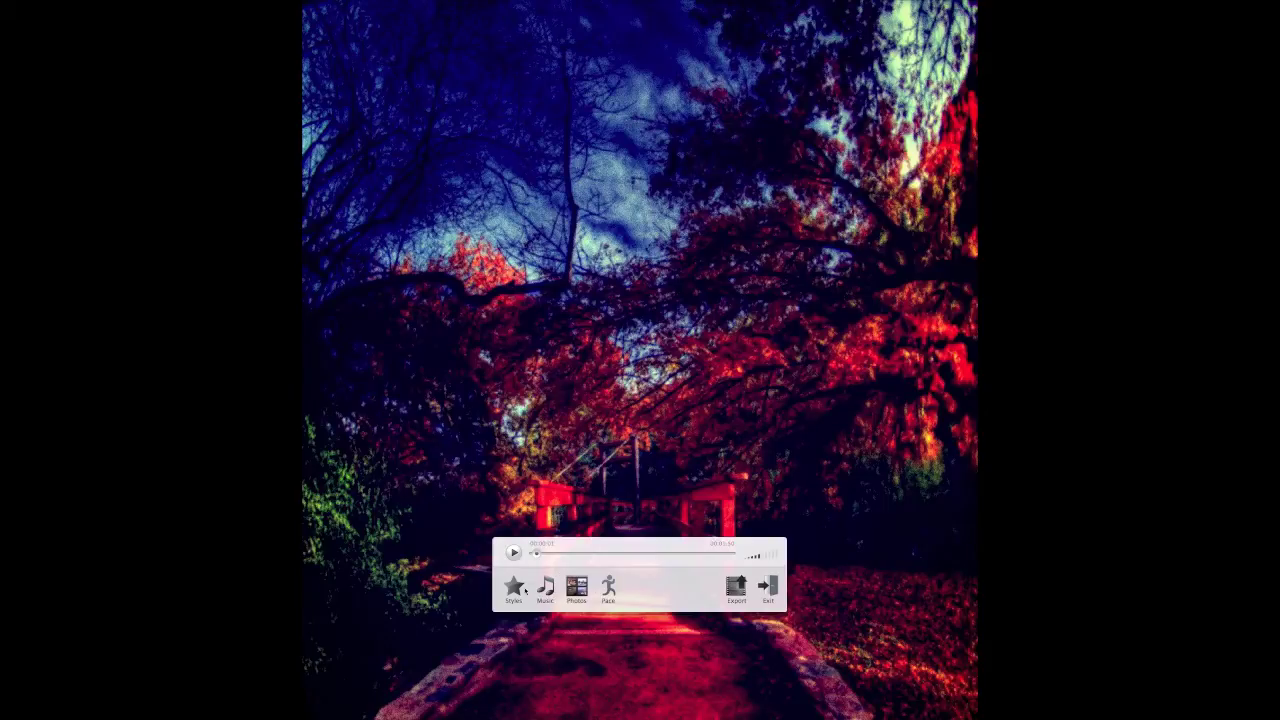
Apply the Cube Twist style to the slideshow from the Styles list
{"action": "left_click", "coordinate": [514, 588]}
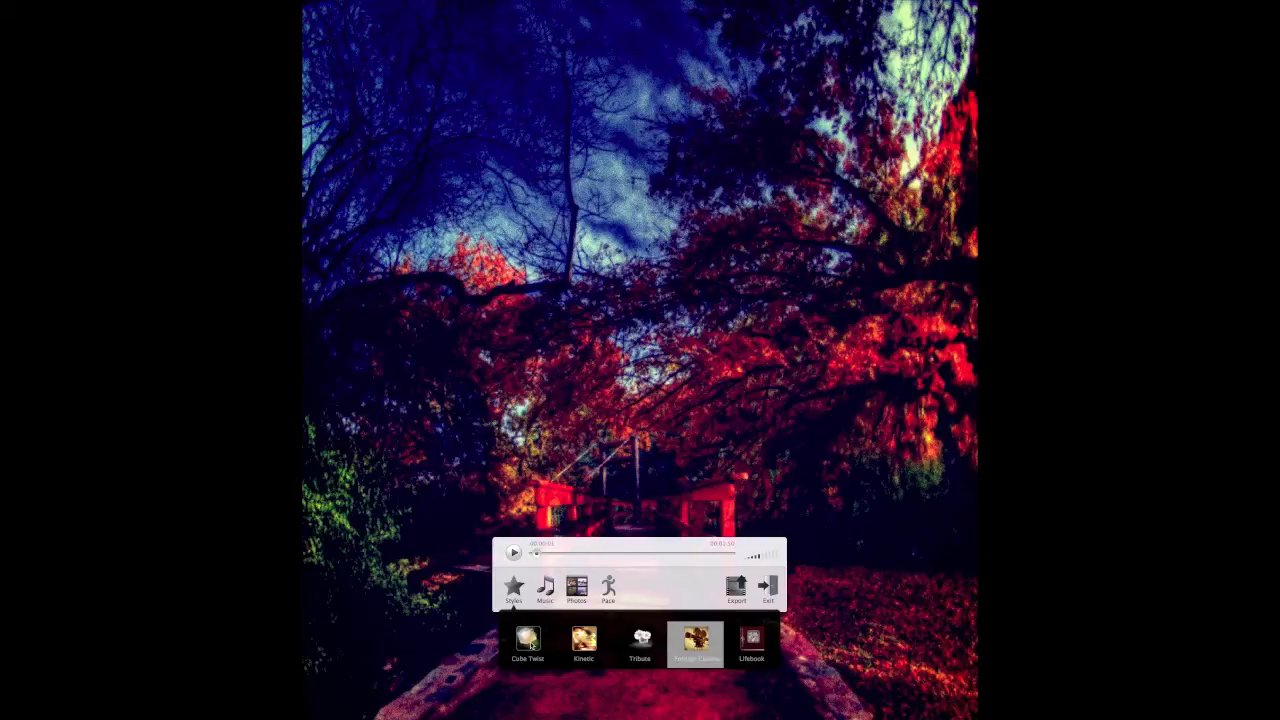
{"action": "left_click", "coordinate": [530, 643]}
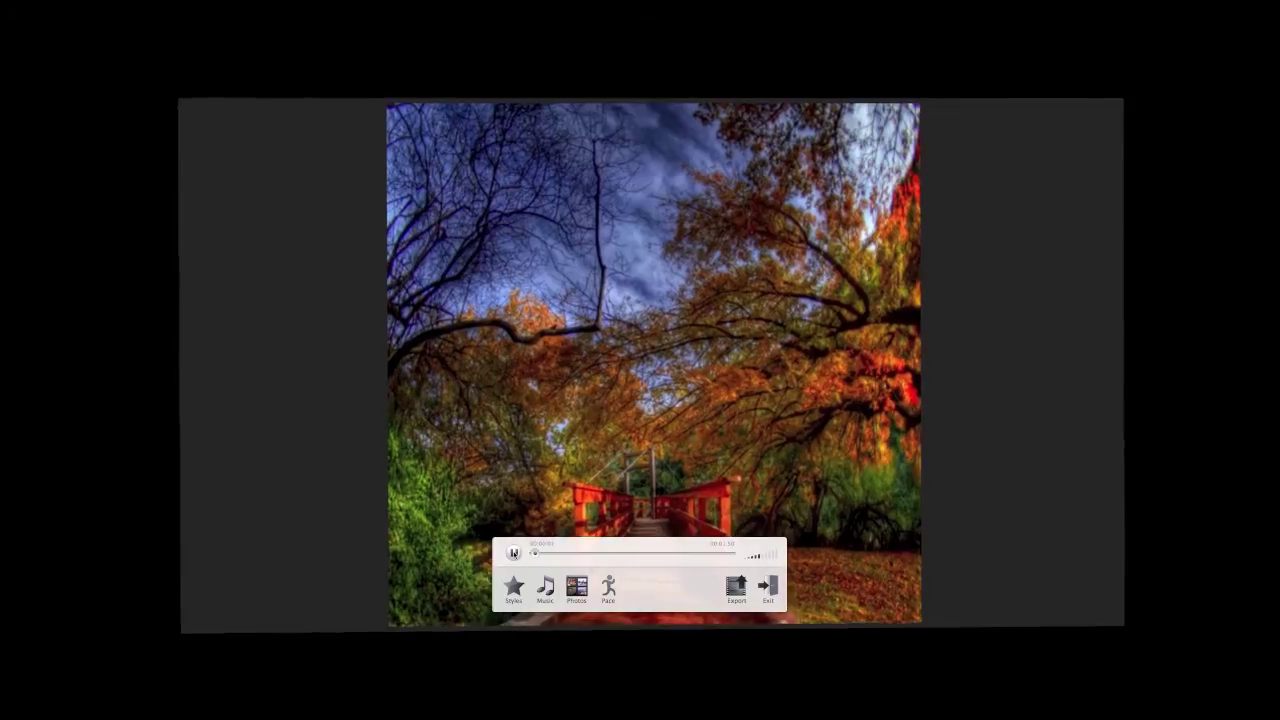
{"action": "left_click", "coordinate": [545, 587]}
Add Hacia La Cruz from the Media > Music library as the soundtrack and confirm
{"action": "left_click", "coordinate": [527, 489]}
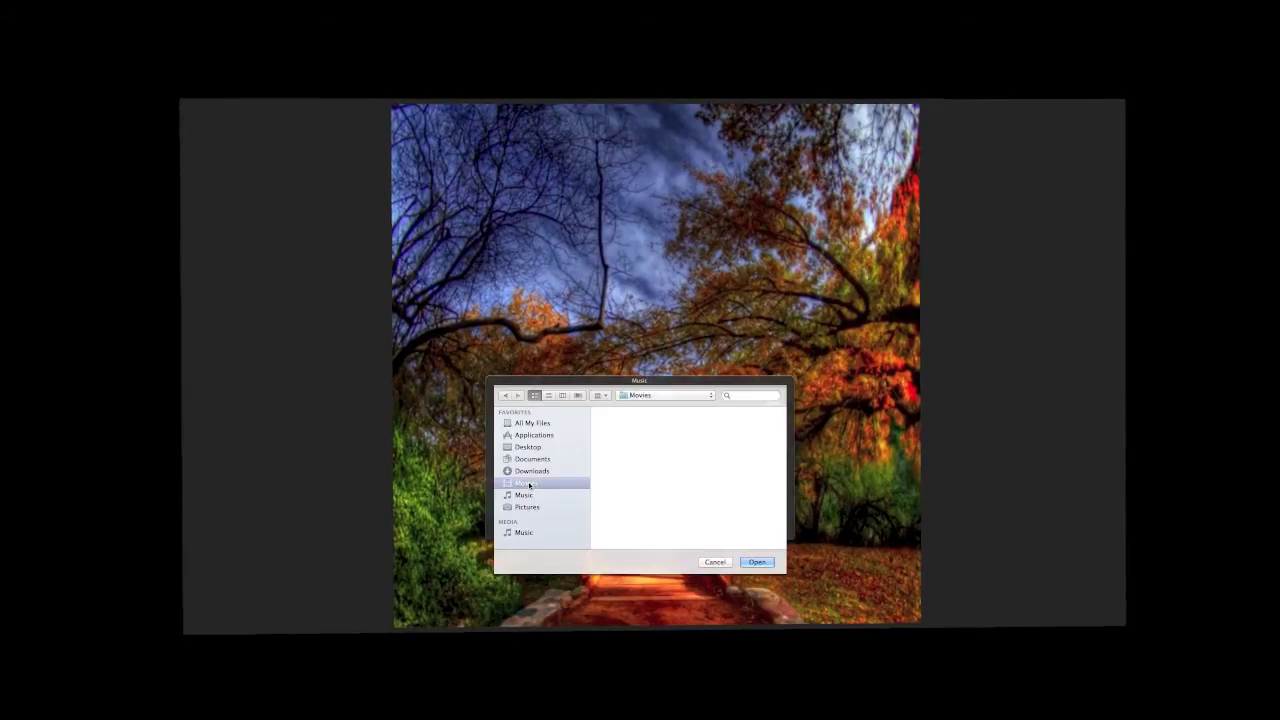
{"action": "left_click", "coordinate": [527, 496]}
{"action": "scroll", "coordinate": [685, 483], "scroll_direction": "down", "scroll_amount": 10}
{"action": "scroll", "coordinate": [685, 483], "scroll_direction": "down", "scroll_amount": 10}
{"action": "scroll", "coordinate": [685, 483], "scroll_direction": "down", "scroll_amount": 2}
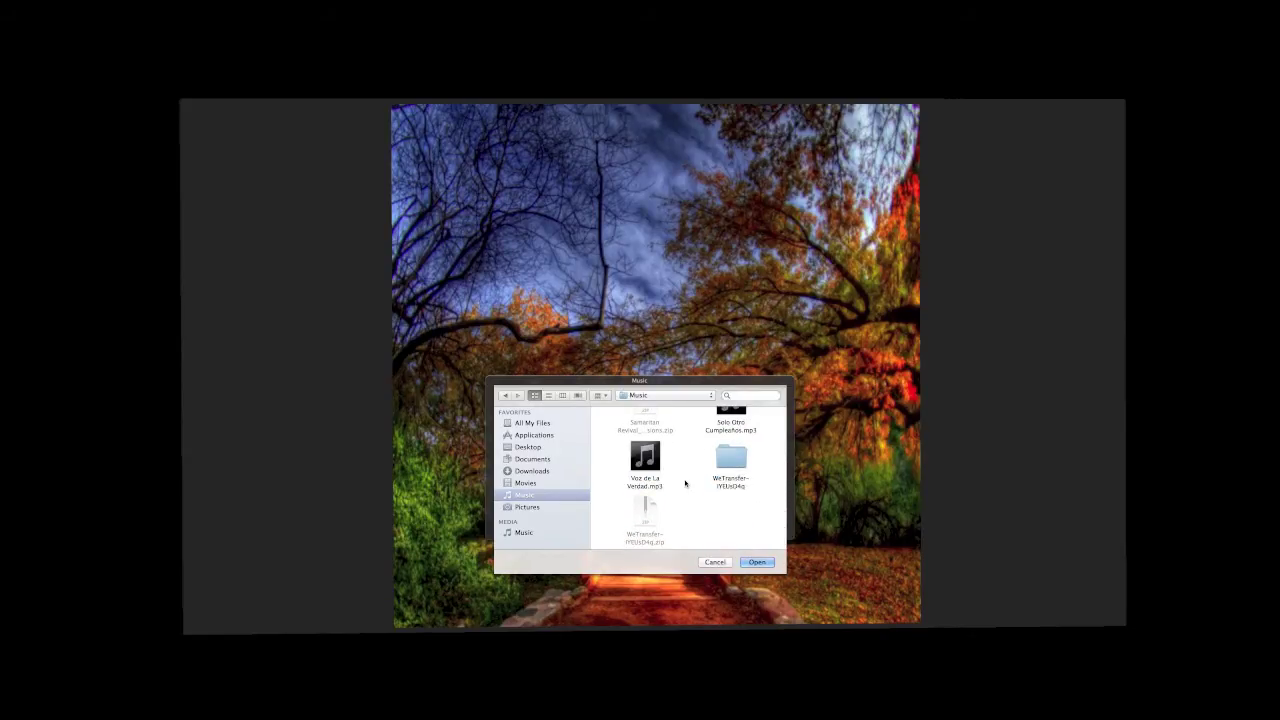
{"action": "scroll", "coordinate": [685, 483], "scroll_direction": "up", "scroll_amount": 10}
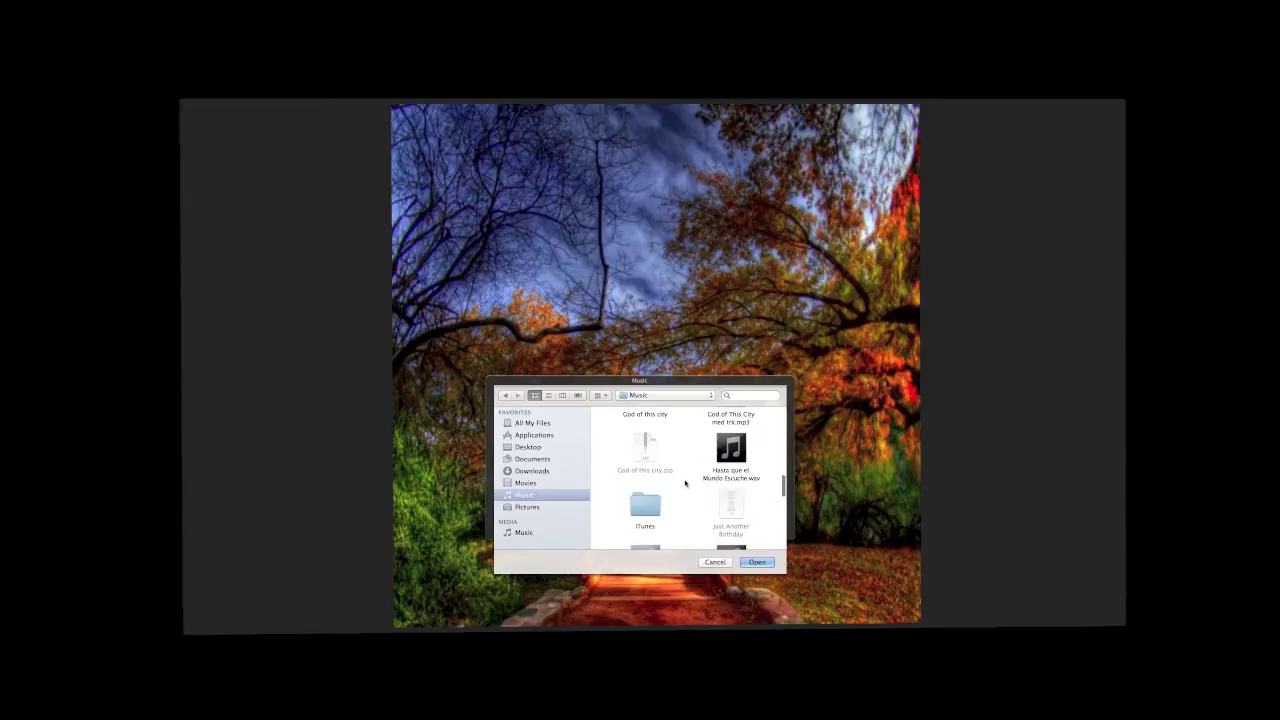
{"action": "left_click", "coordinate": [524, 532]}
{"action": "left_click", "coordinate": [630, 501]}
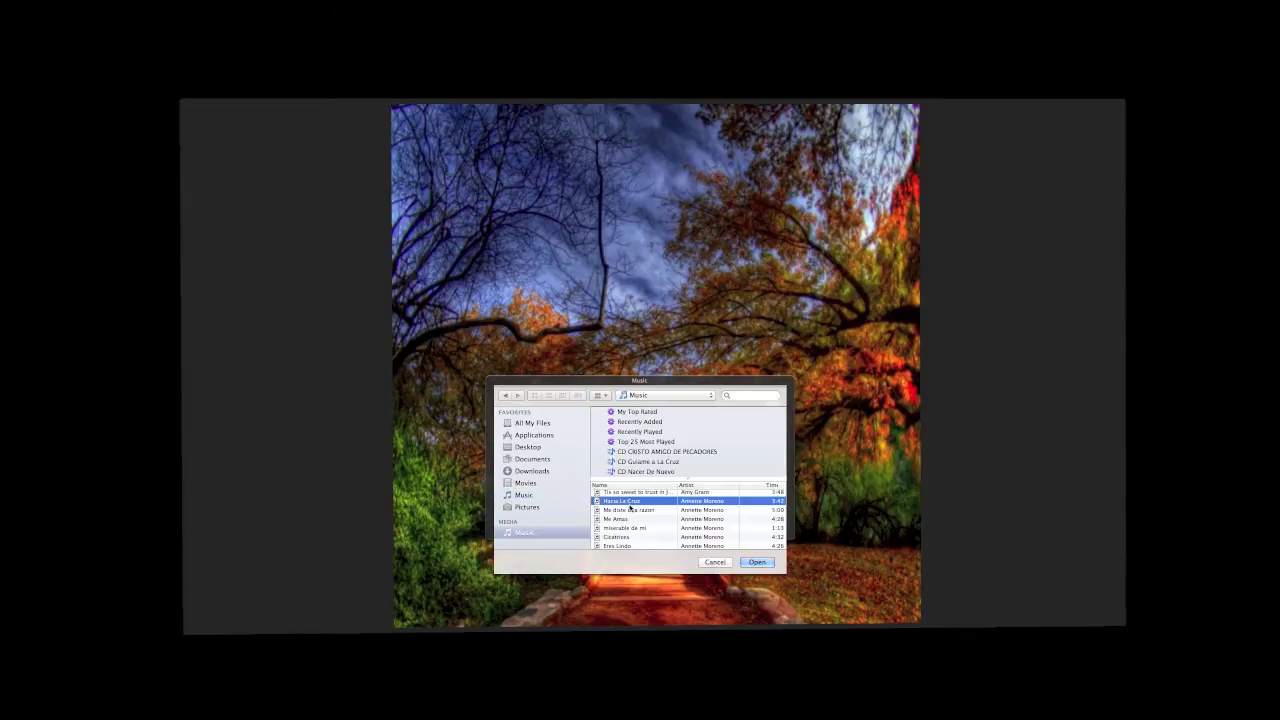
{"action": "left_click", "coordinate": [748, 562]}
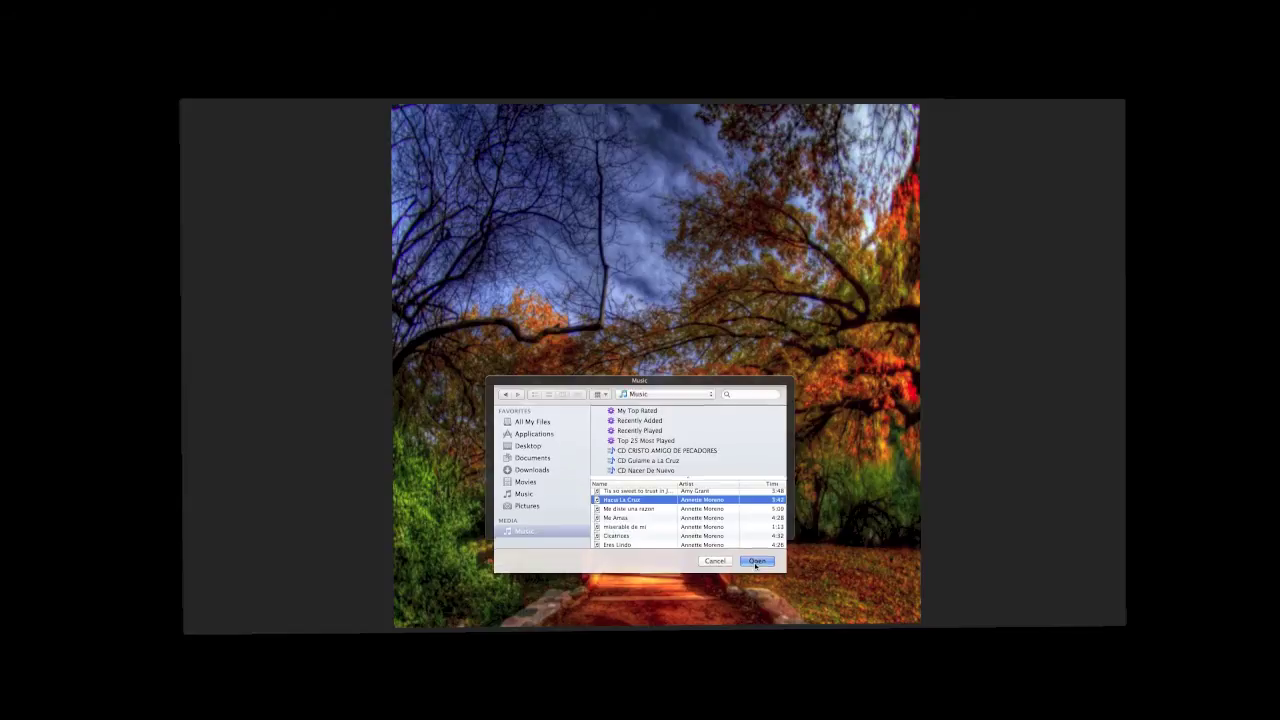
{"action": "key", "text": "Return"}
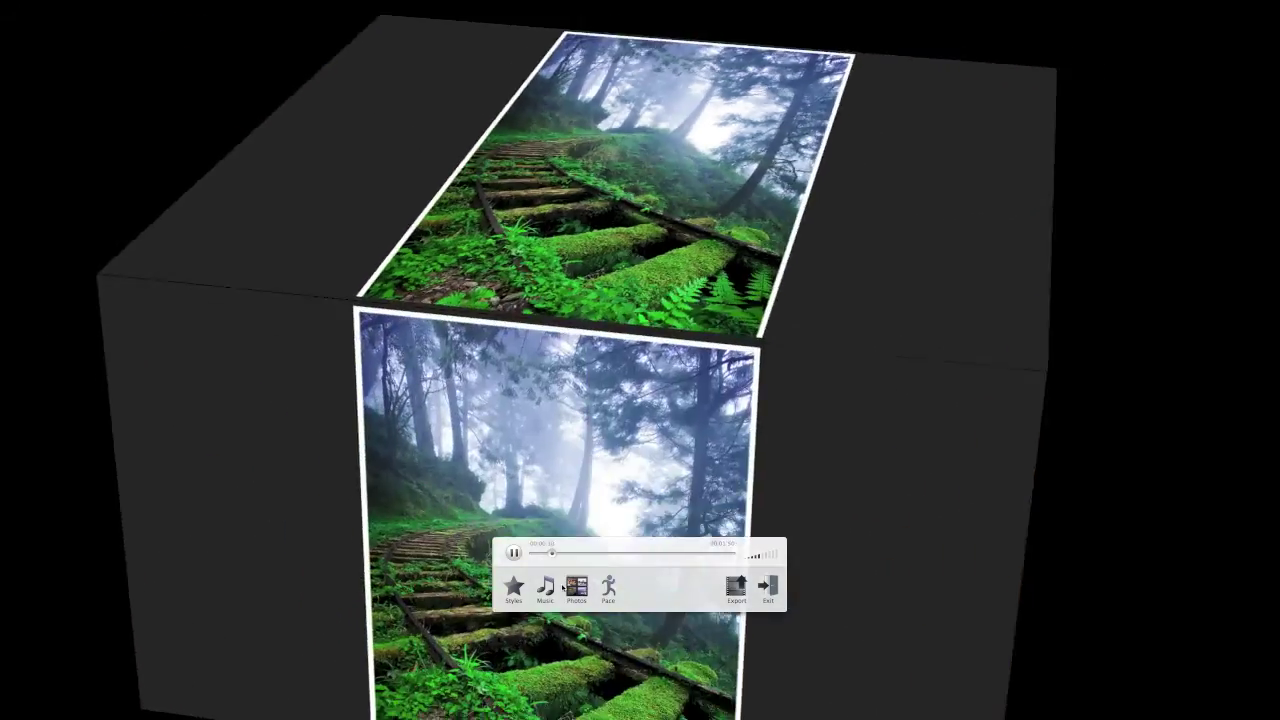
Pause playback and restyle the slideshow with the Kinetic style
{"action": "left_click", "coordinate": [514, 554]}
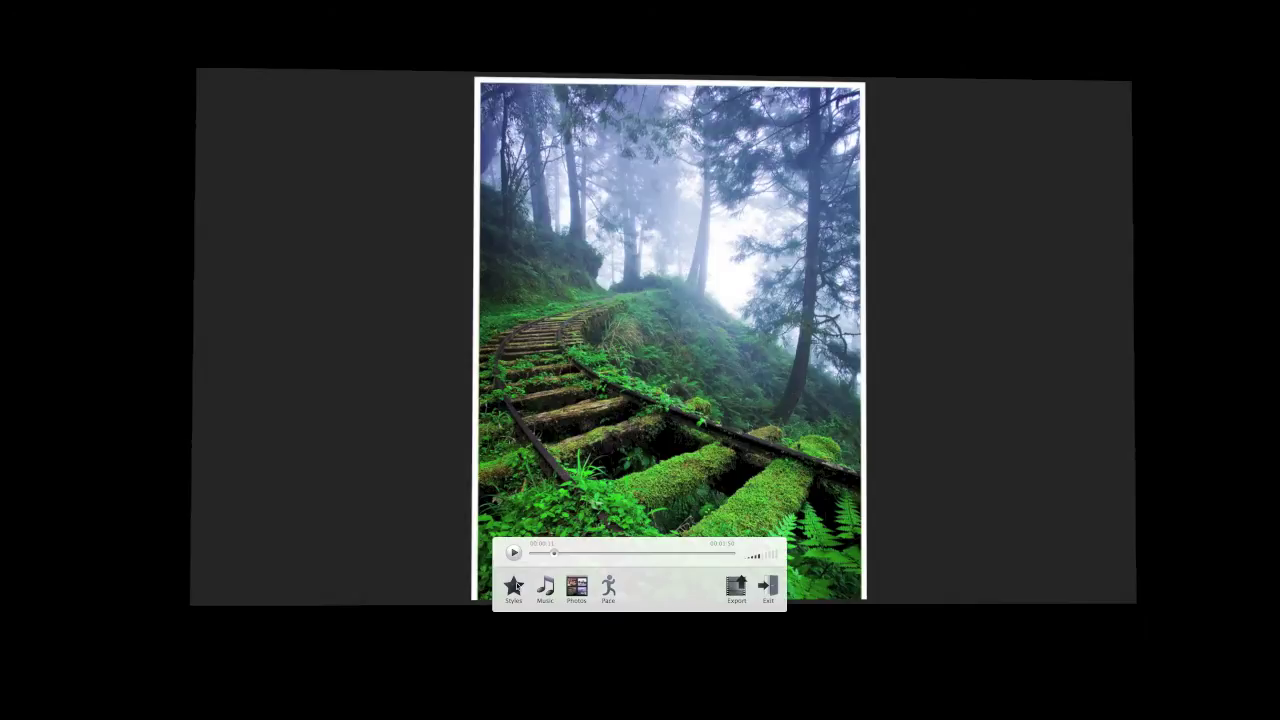
{"action": "left_click", "coordinate": [513, 588]}
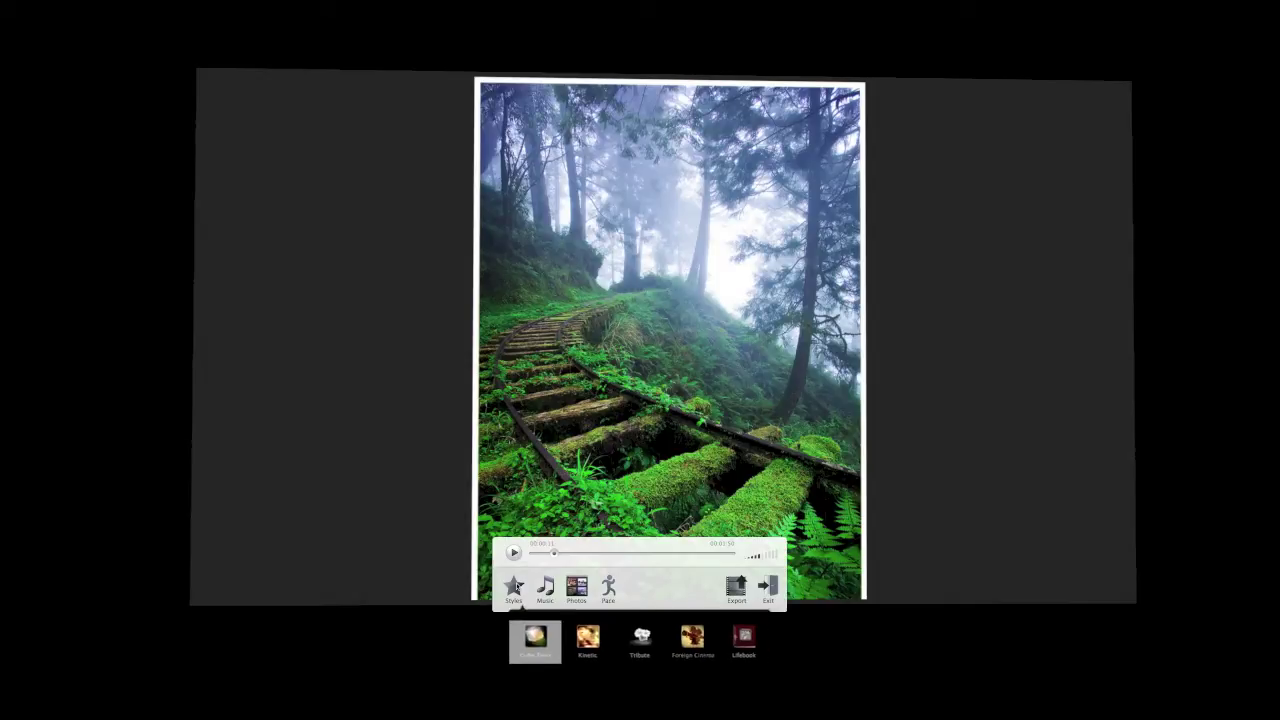
{"action": "left_click", "coordinate": [584, 636]}
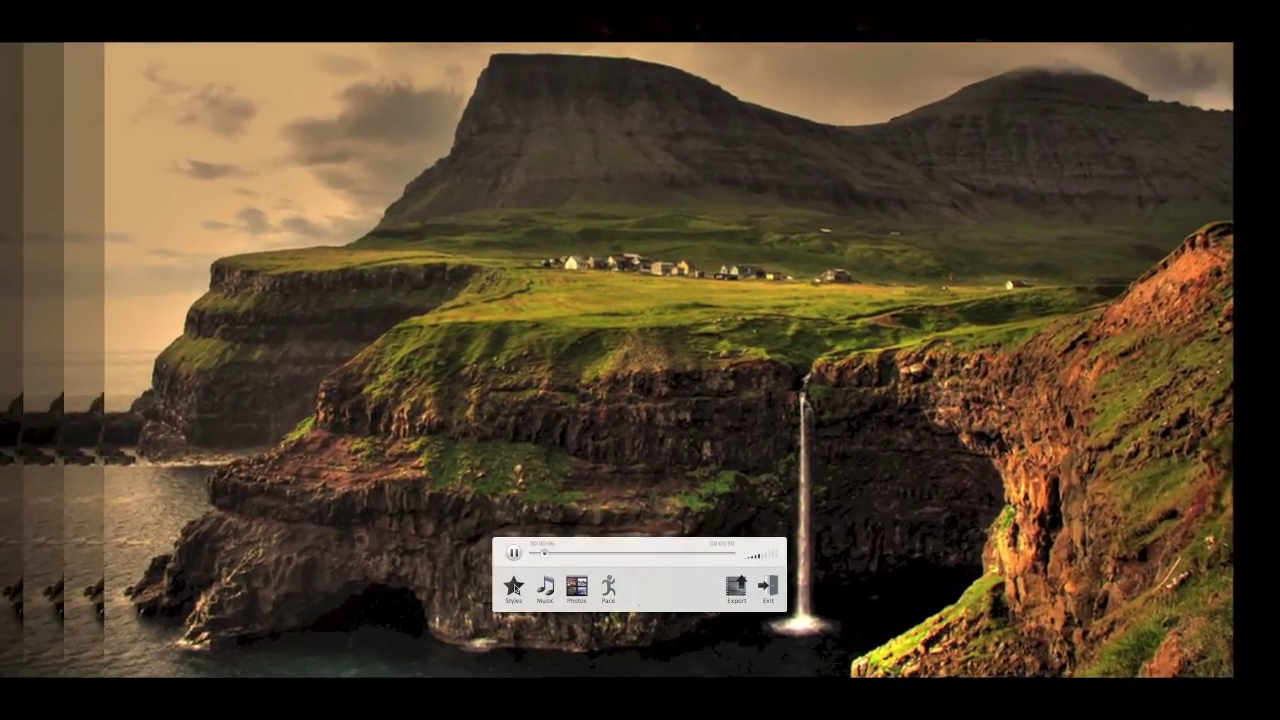
{"action": "left_click", "coordinate": [513, 586]}
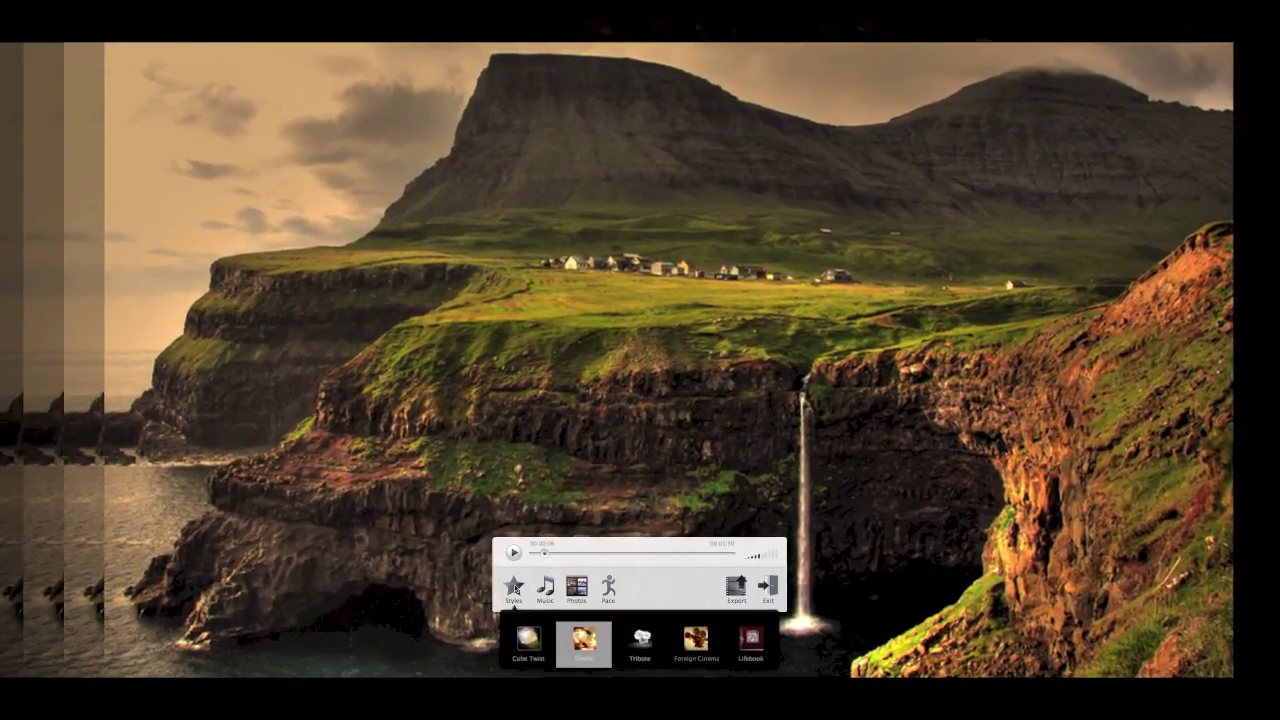
Preview the Tribute style, then replace it with the Foreign Cinema style
{"action": "left_click", "coordinate": [634, 638]}
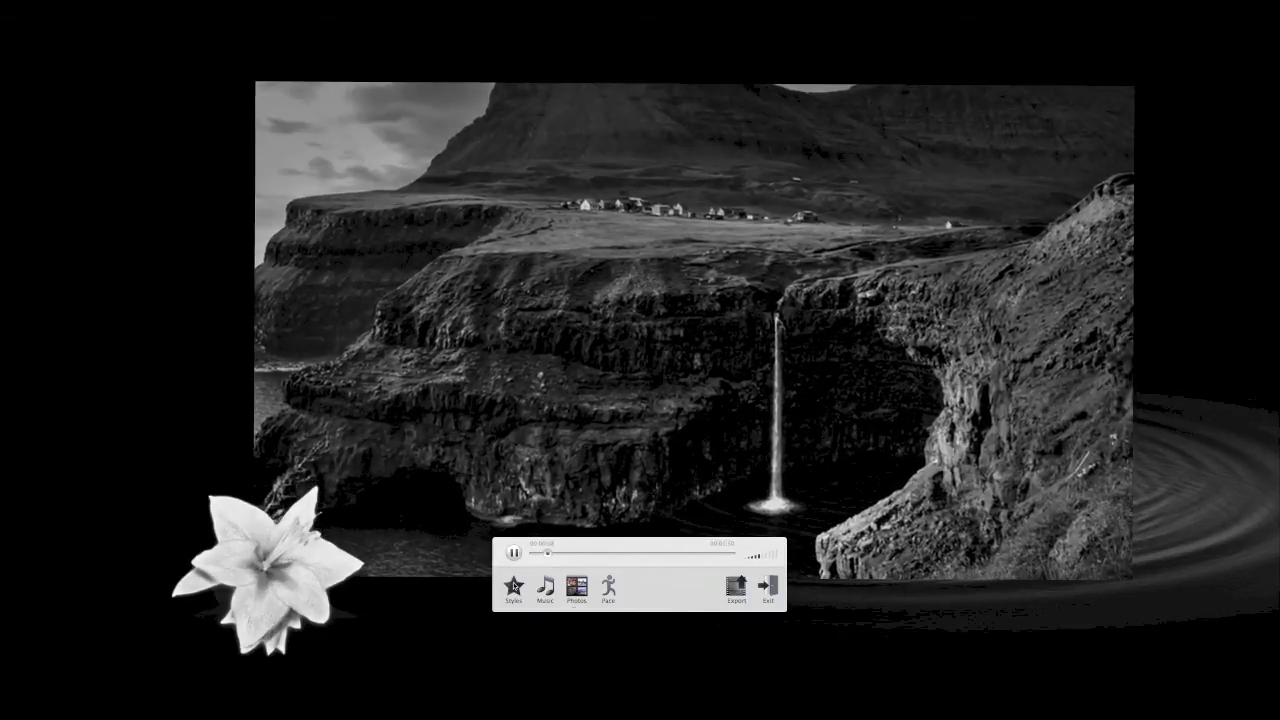
{"action": "left_click", "coordinate": [513, 586]}
{"action": "left_click", "coordinate": [694, 640]}
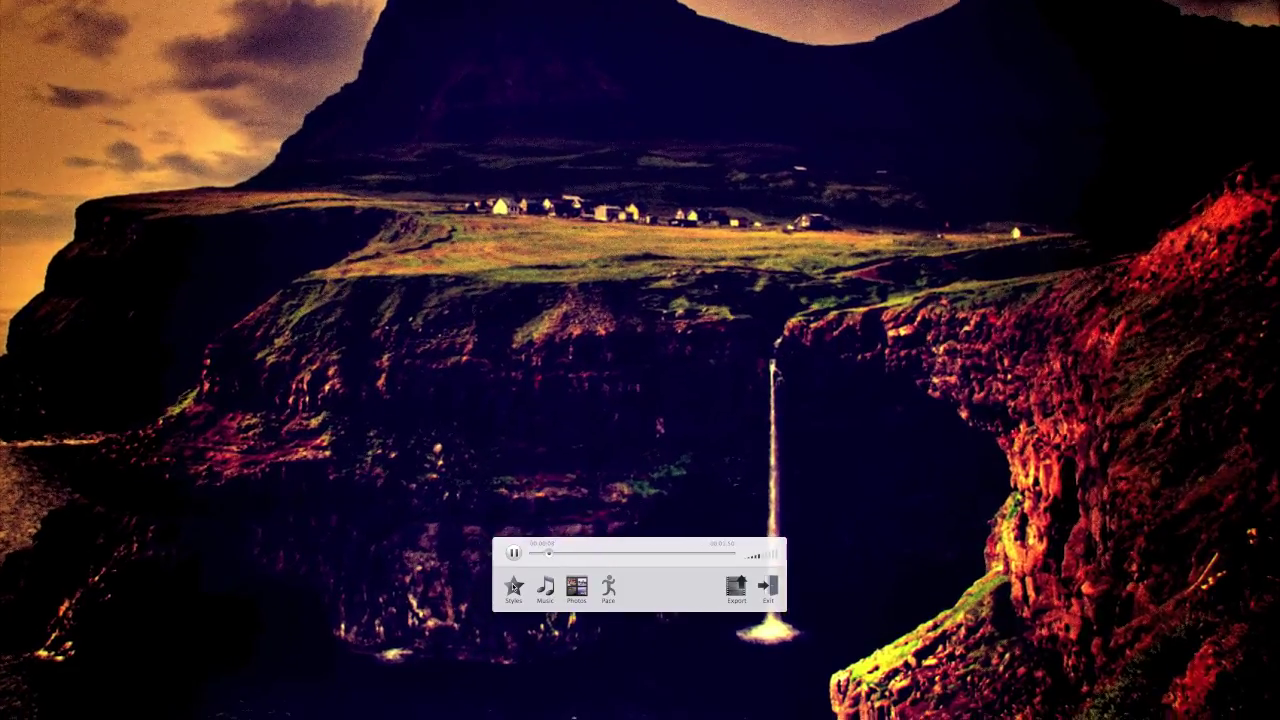
{"action": "left_click", "coordinate": [514, 588]}
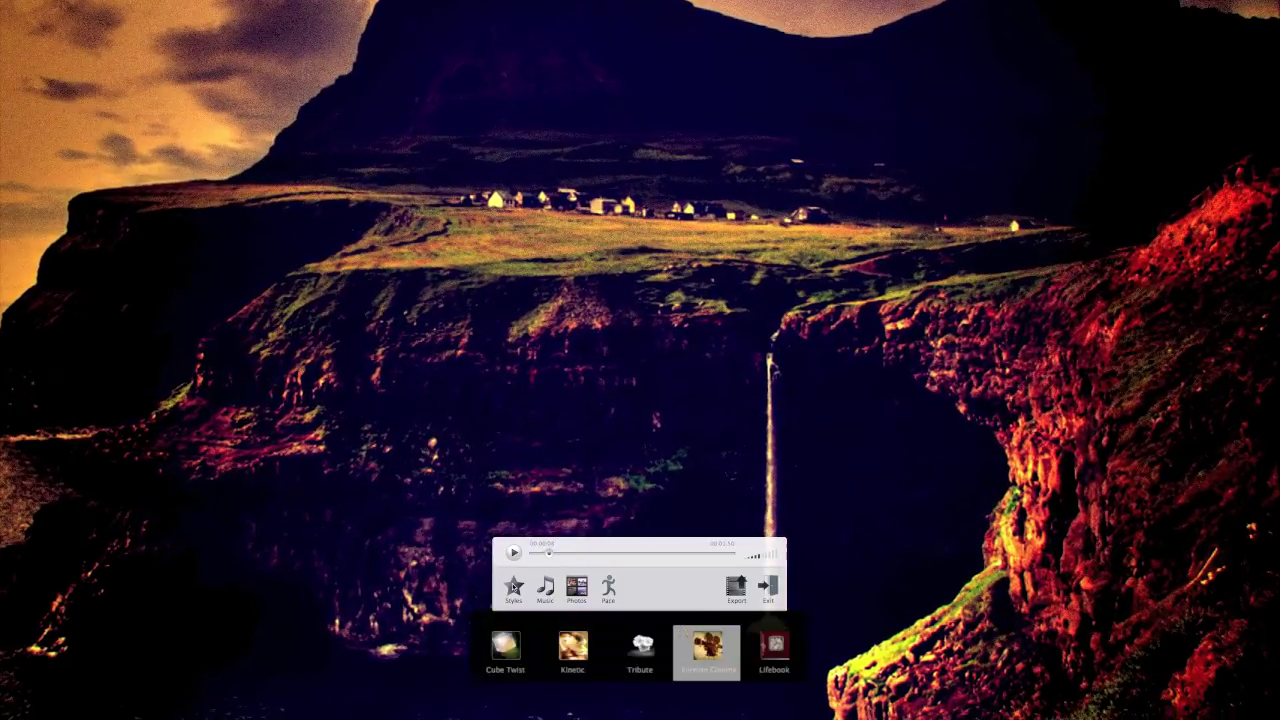
Apply Lifebook and show the music settings listing Hacia La Cruz (03:42)
{"action": "left_click", "coordinate": [752, 650]}
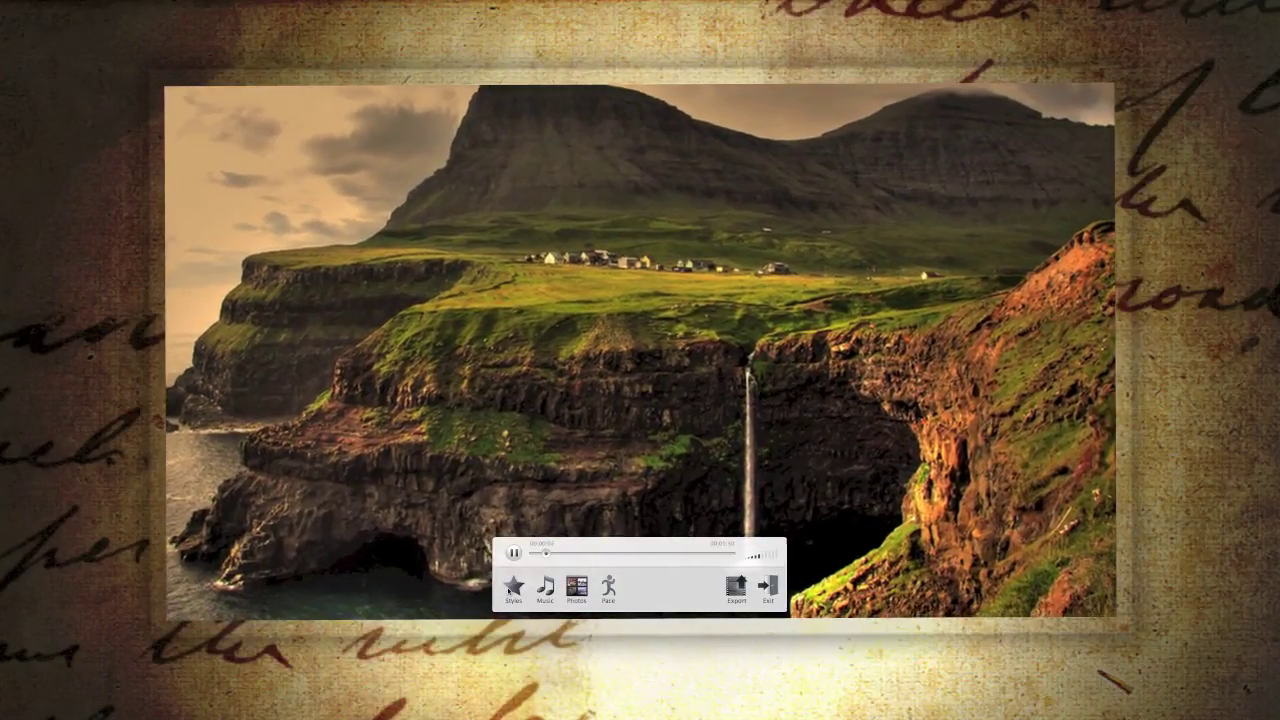
{"action": "left_click", "coordinate": [513, 588]}
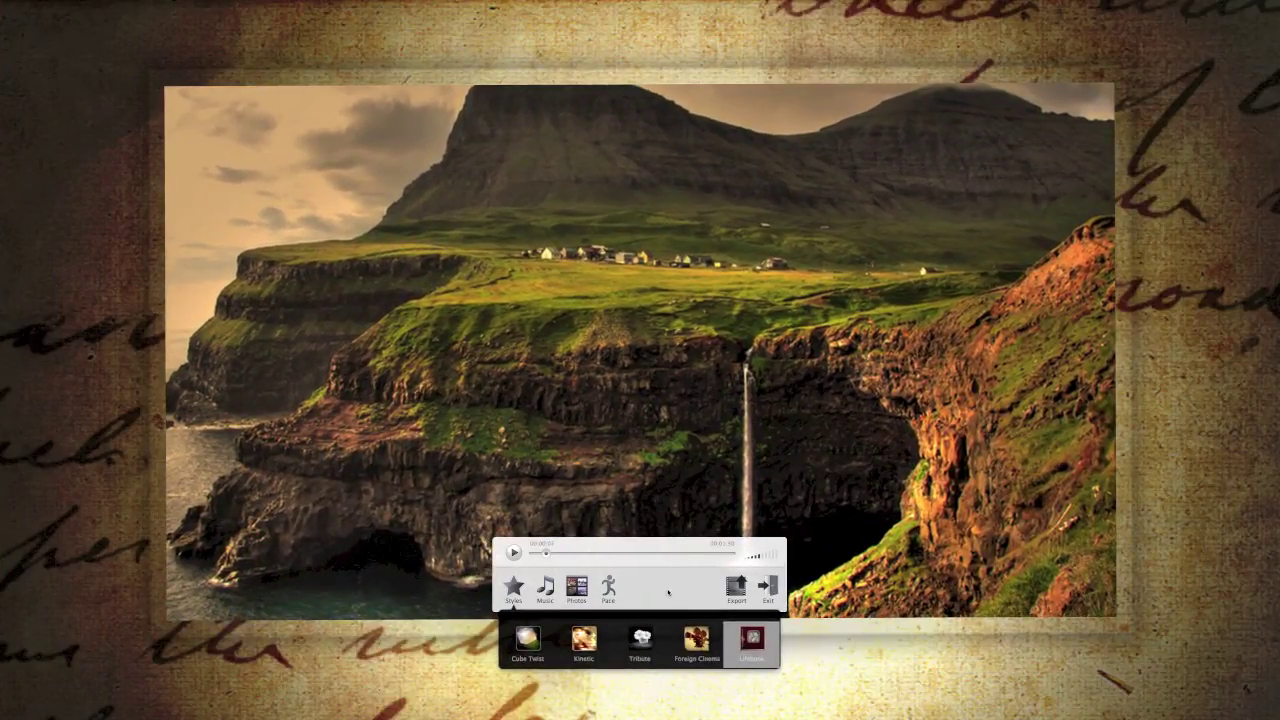
{"action": "left_click", "coordinate": [545, 588]}
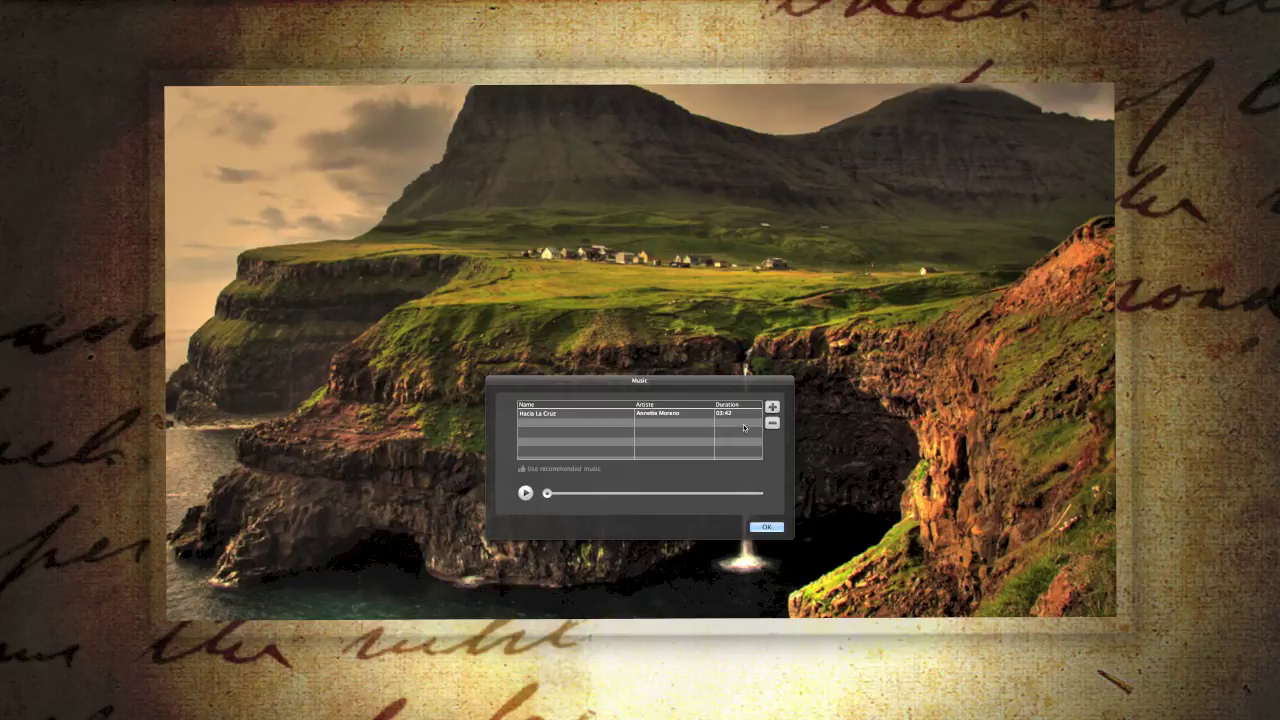
Close the Music dialog and pick a new speed on the Pace slider
{"action": "left_click", "coordinate": [766, 527]}
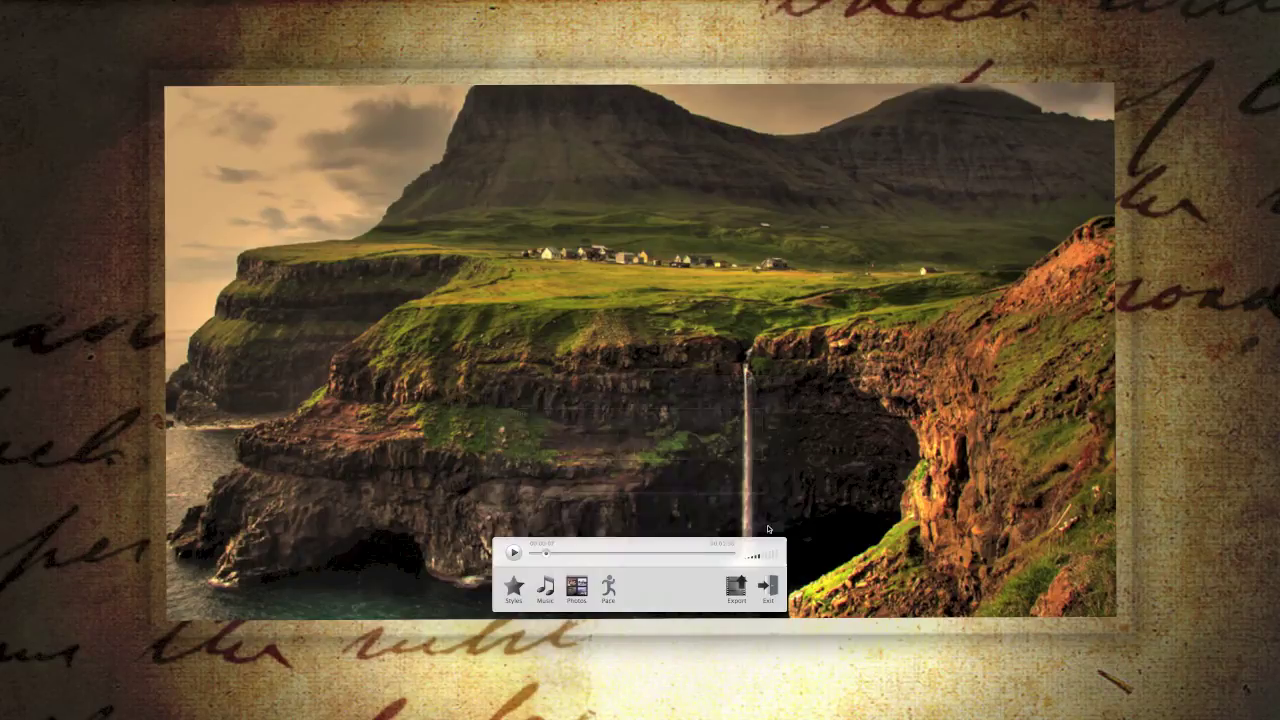
{"action": "left_click", "coordinate": [610, 588]}
{"action": "left_click", "coordinate": [558, 638]}
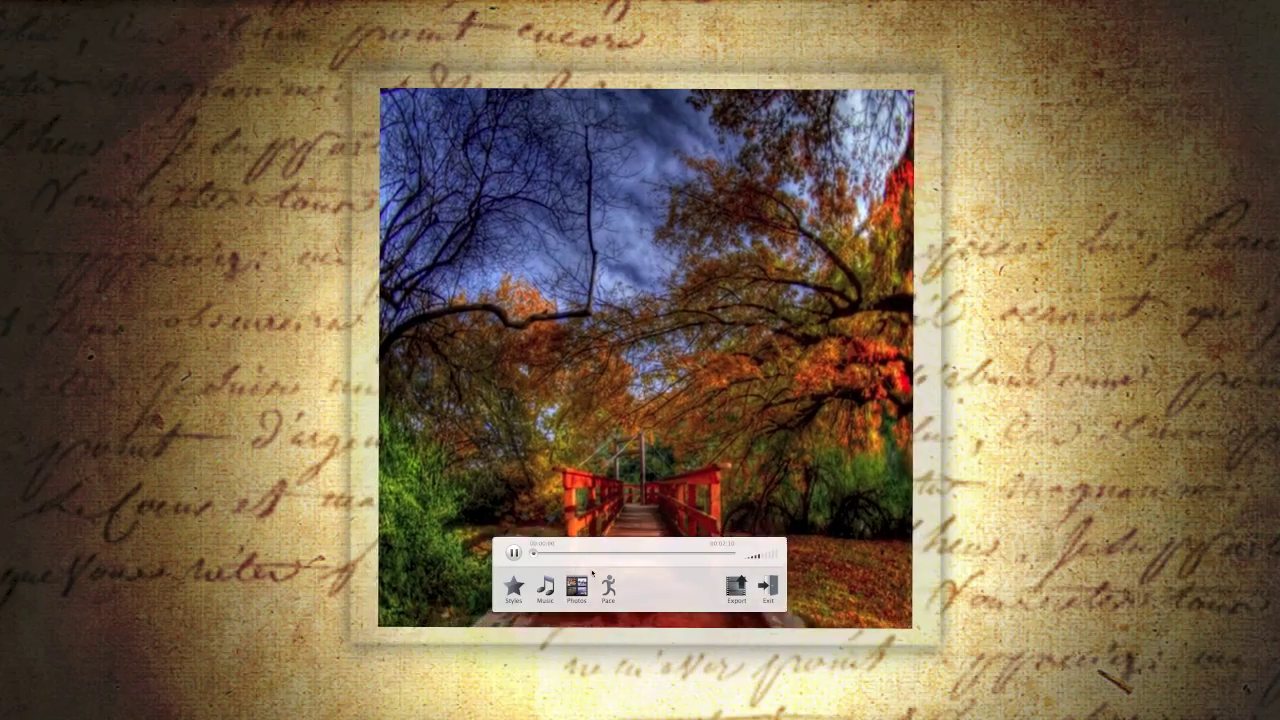
{"action": "left_click", "coordinate": [608, 589]}
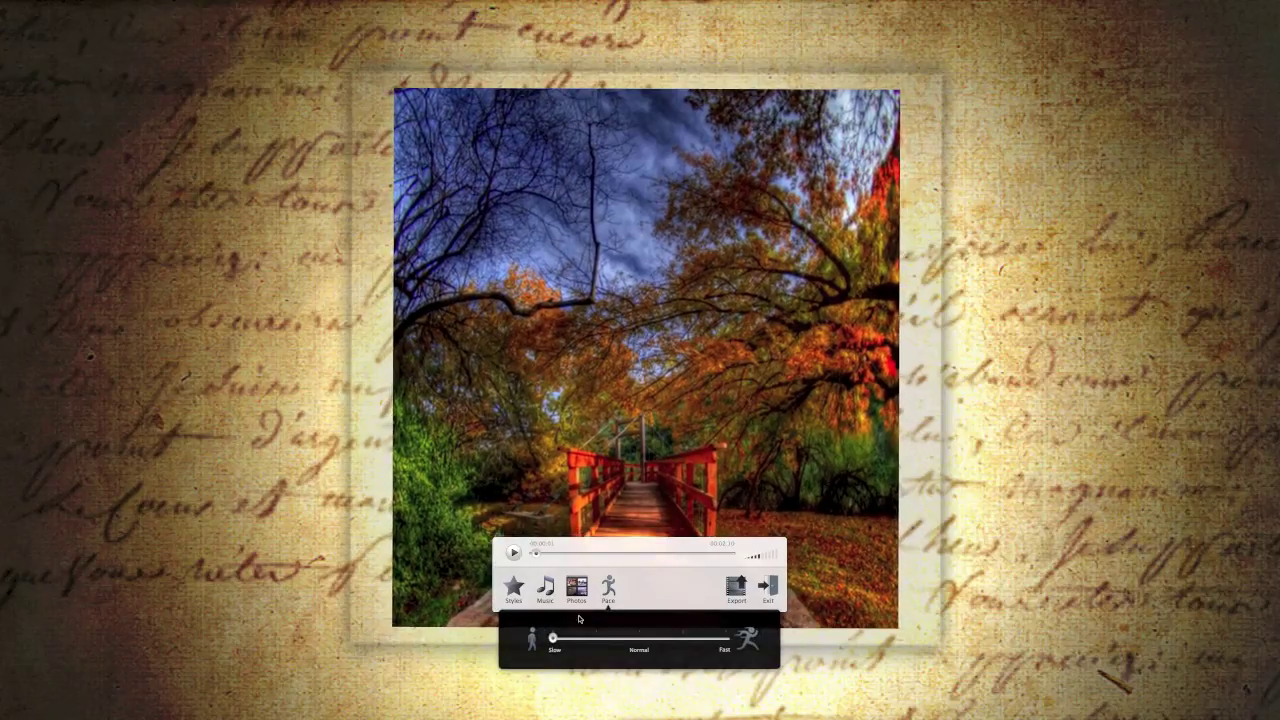